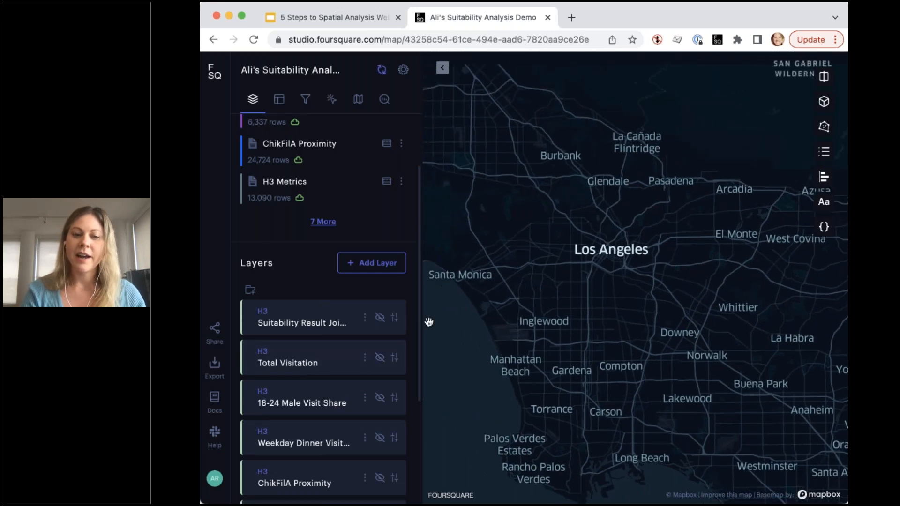
scroll(291, 395, down, 2)
scroll(291, 395, down, 2)
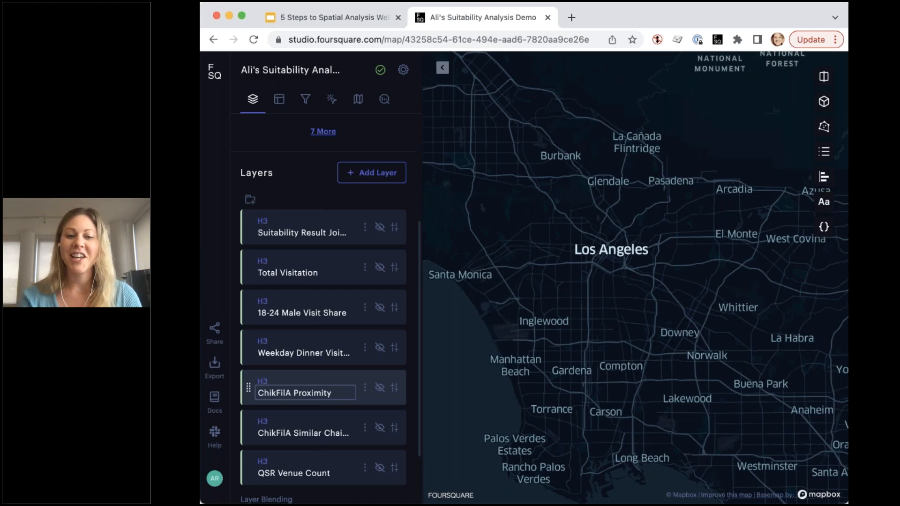
click(379, 268)
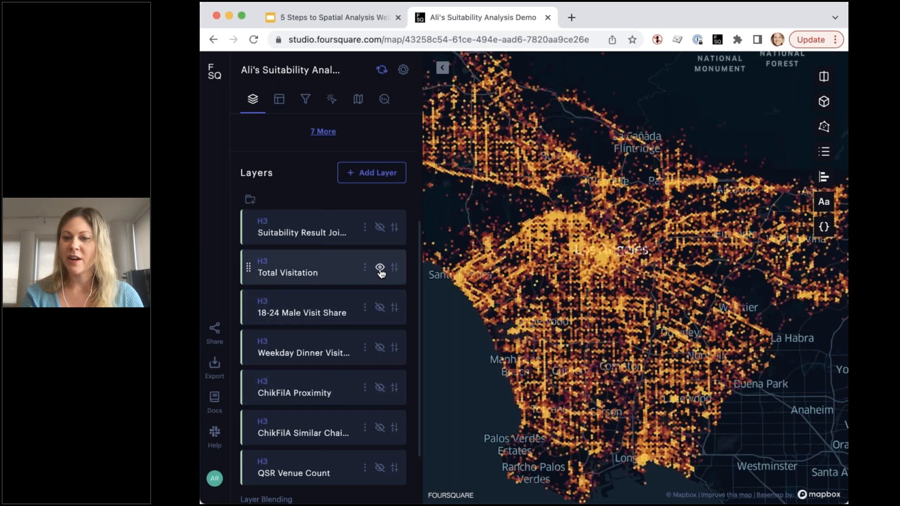
mouse_move(584, 261)
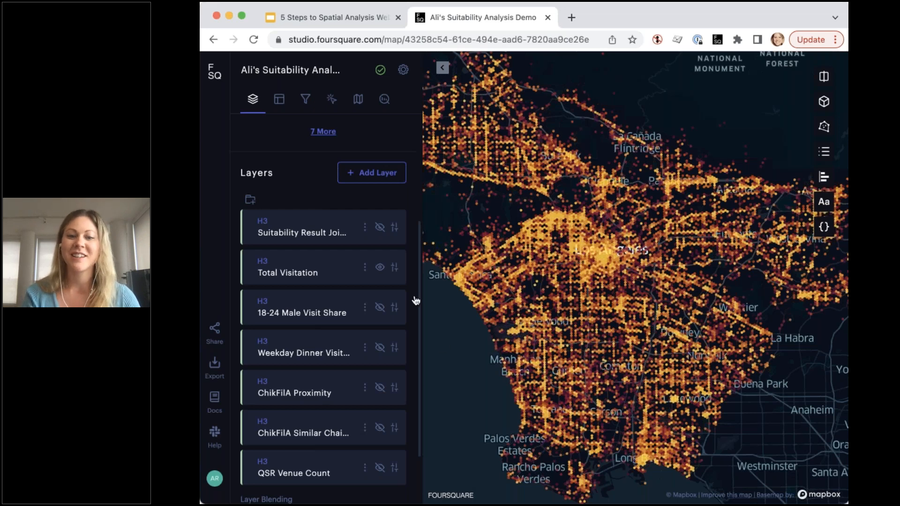
click(380, 268)
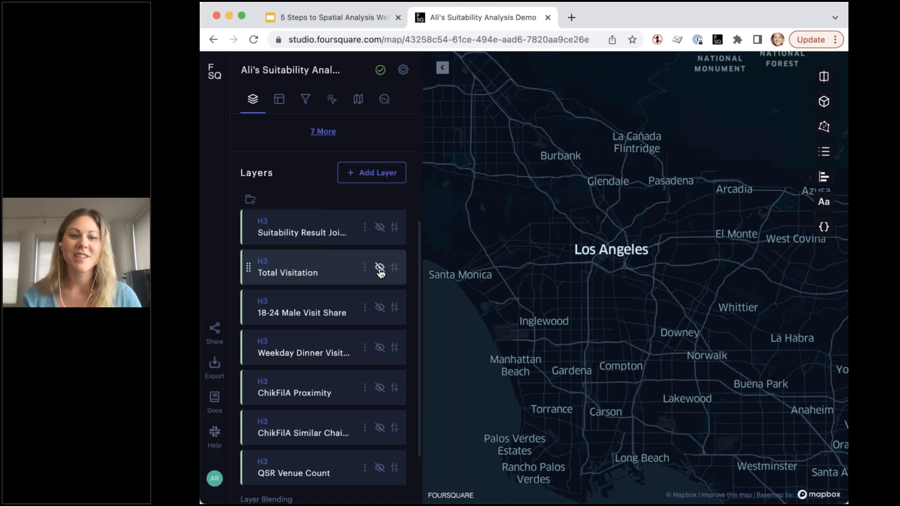
click(380, 308)
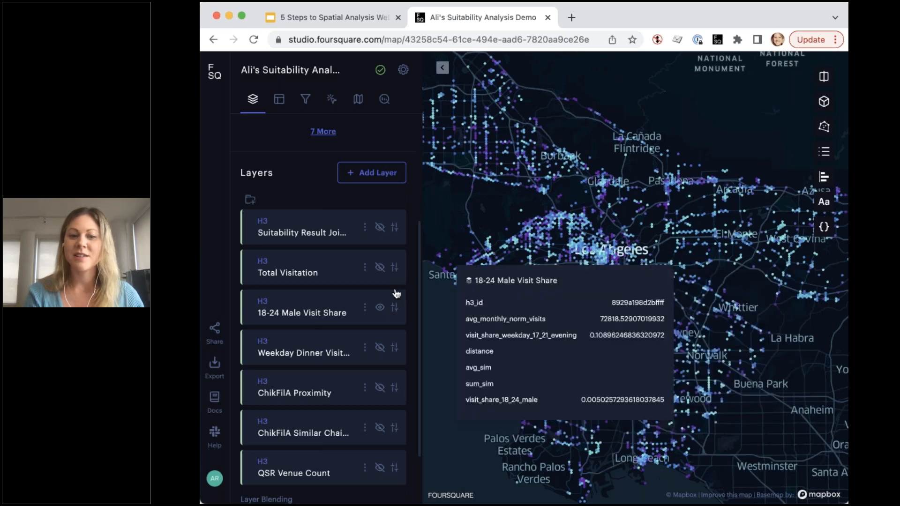
click(380, 307)
click(379, 347)
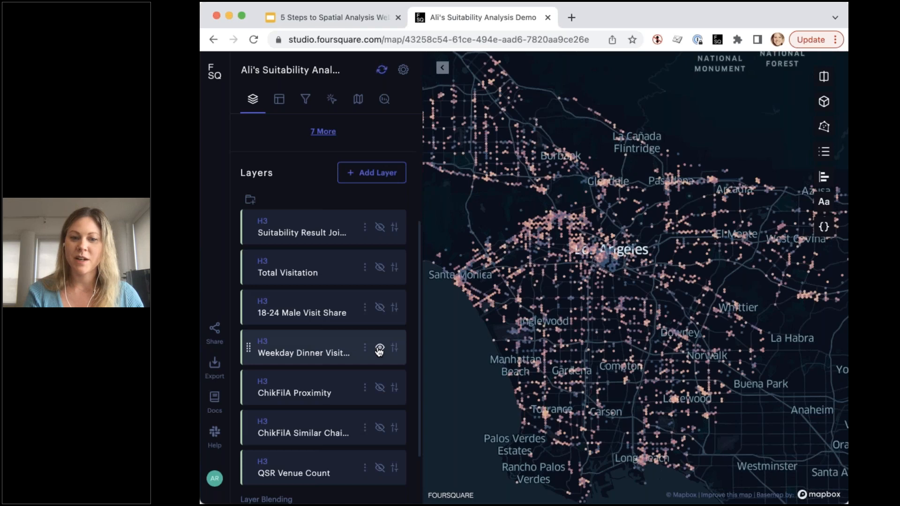
click(380, 347)
scroll(352, 360, down, 3)
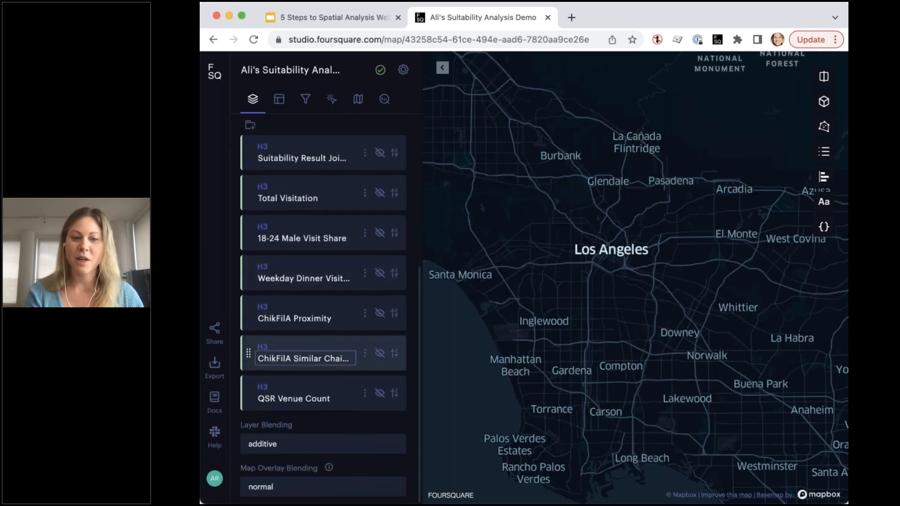
click(380, 314)
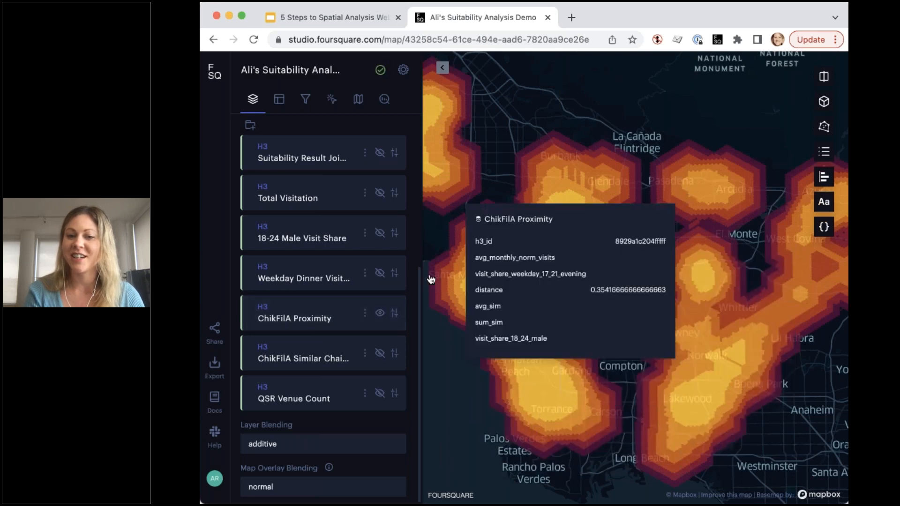
click(379, 312)
click(378, 354)
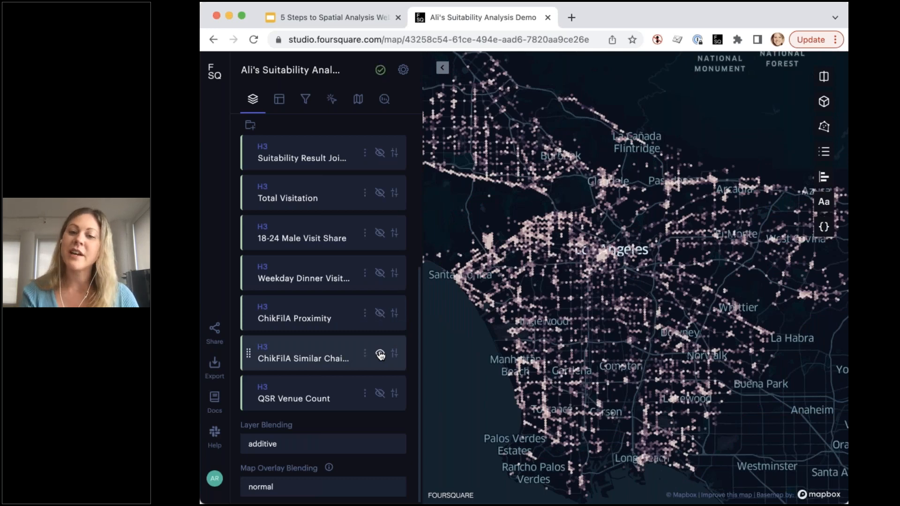
mouse_move(549, 231)
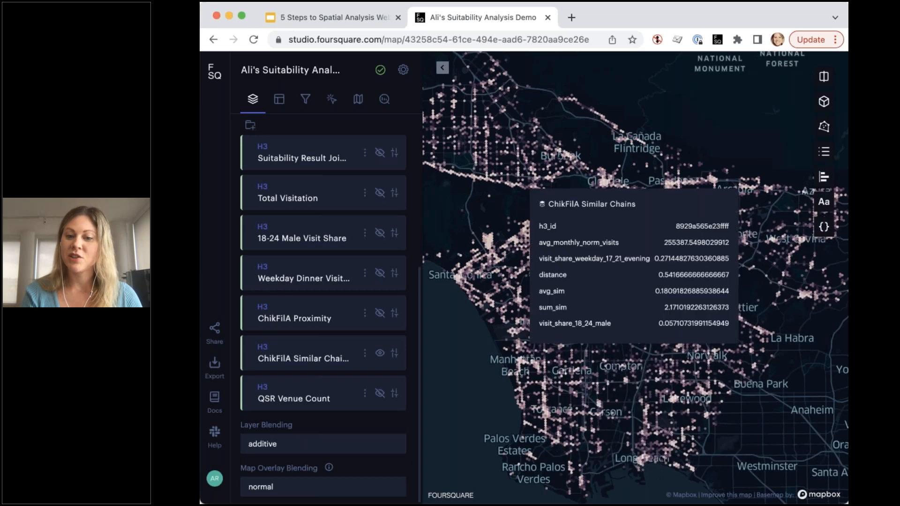
click(380, 355)
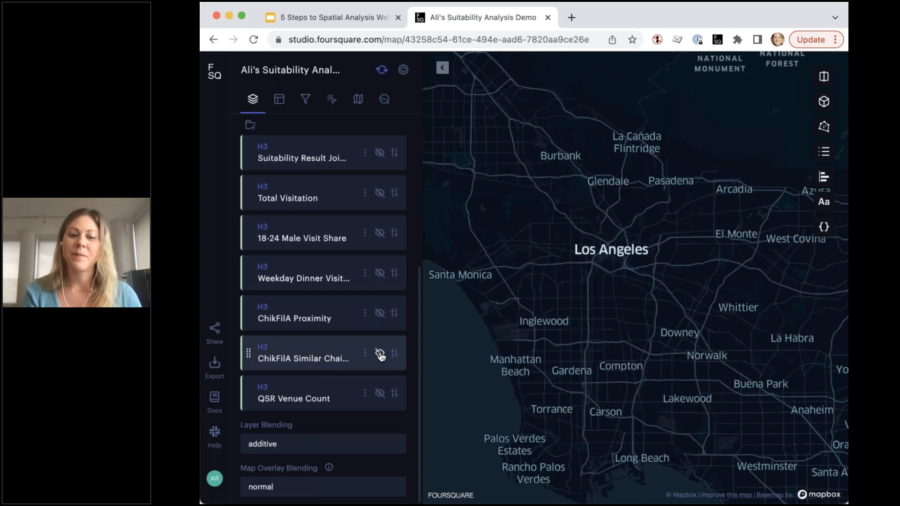
click(380, 394)
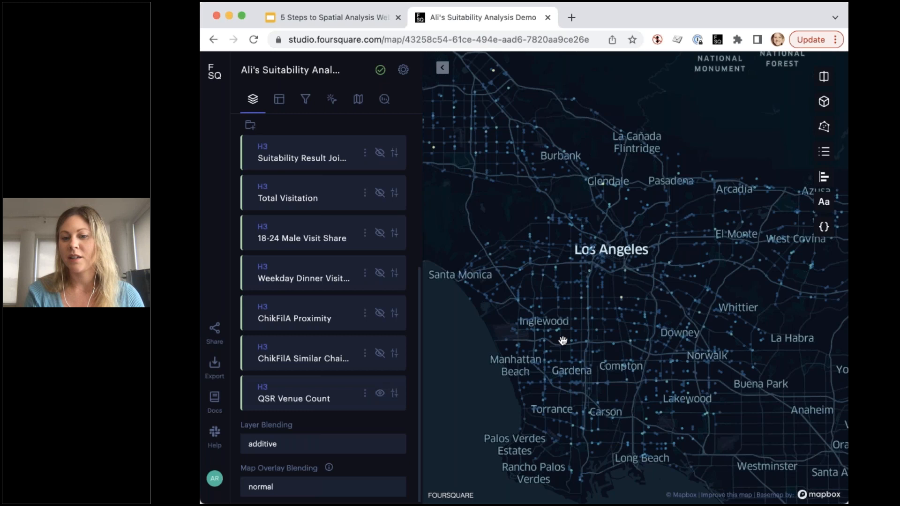
mouse_move(559, 272)
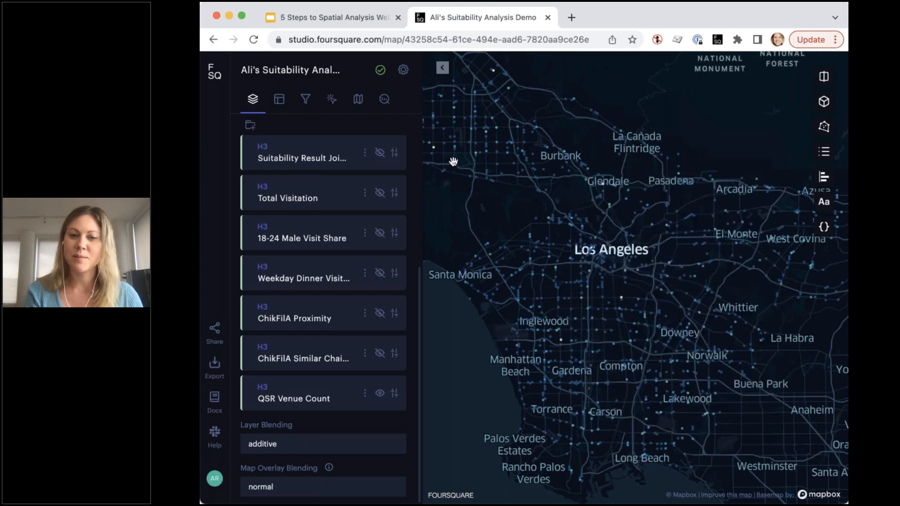
click(380, 394)
scroll(324, 309, up, 5)
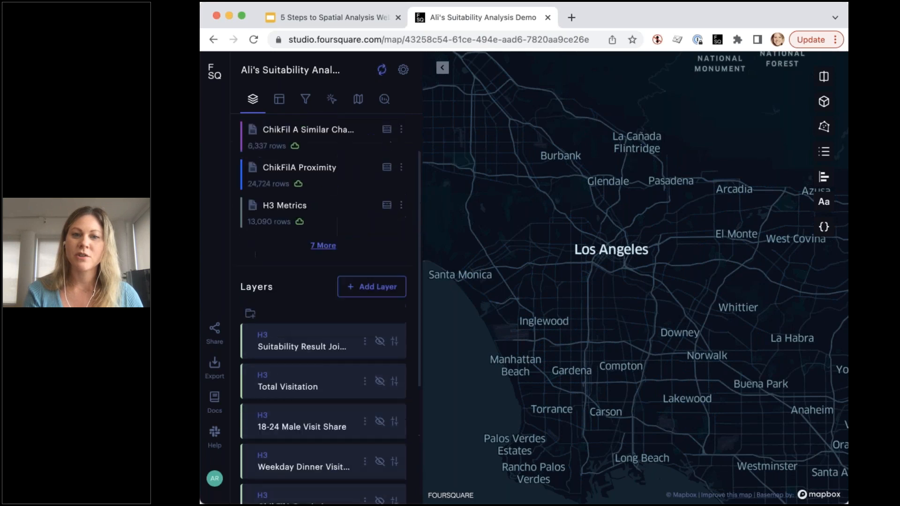
- Start a Suitability Analysis using Total Visitation as the input layer
click(383, 100)
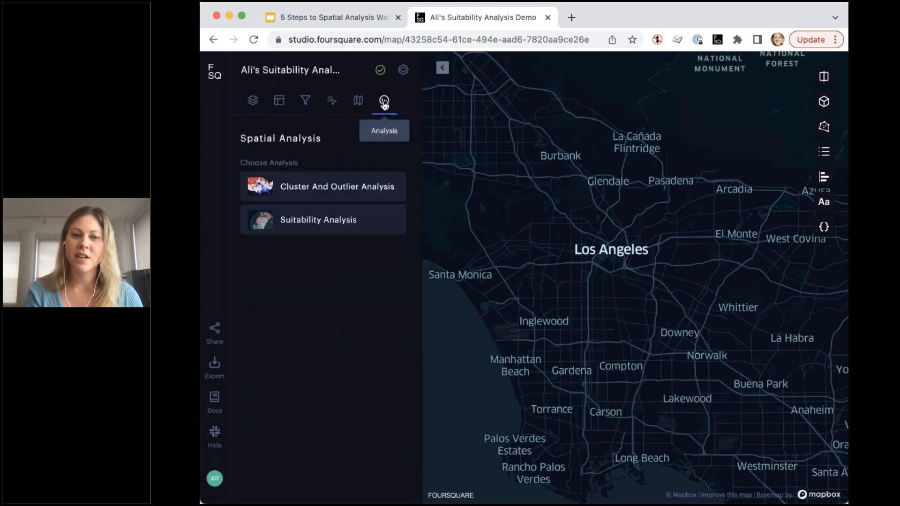
click(319, 221)
click(298, 214)
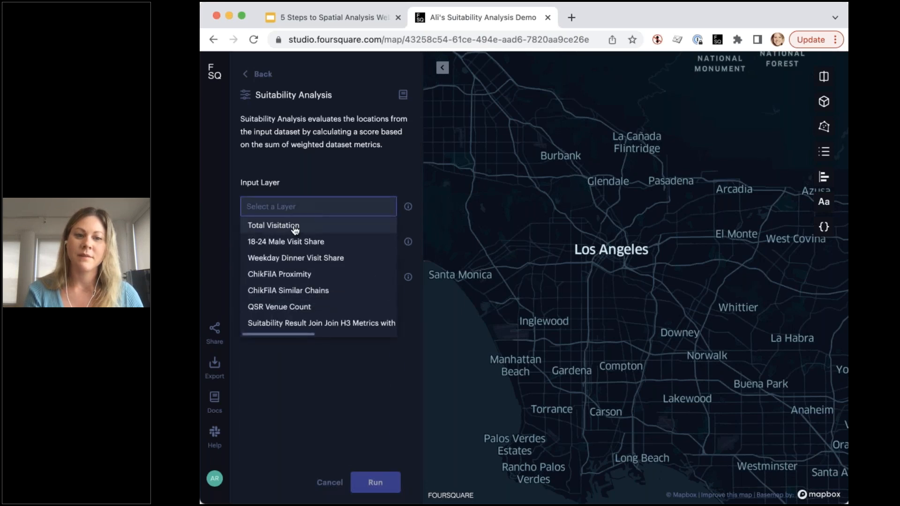
click(295, 229)
- Remove the weekday and weekend time-of-day visit share attributes, overnight through late-night, from the score
scroll(319, 281, down, 2)
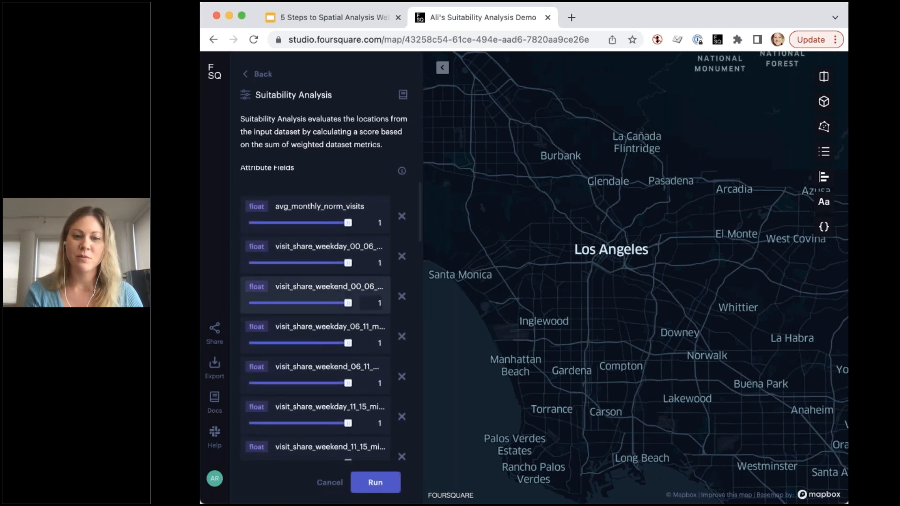
scroll(370, 307, down, 2)
scroll(370, 307, down, 2)
scroll(358, 328, up, 7)
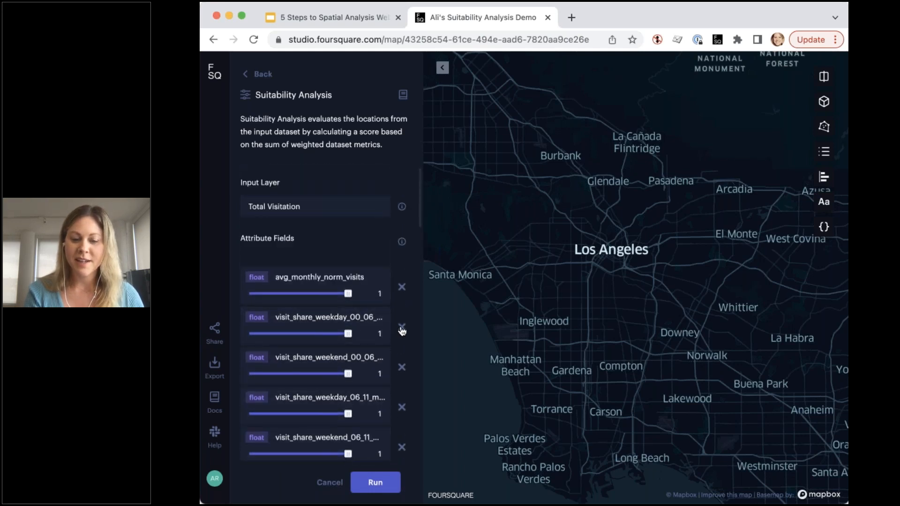
click(402, 327)
click(402, 327)
click(401, 327)
click(401, 326)
click(402, 326)
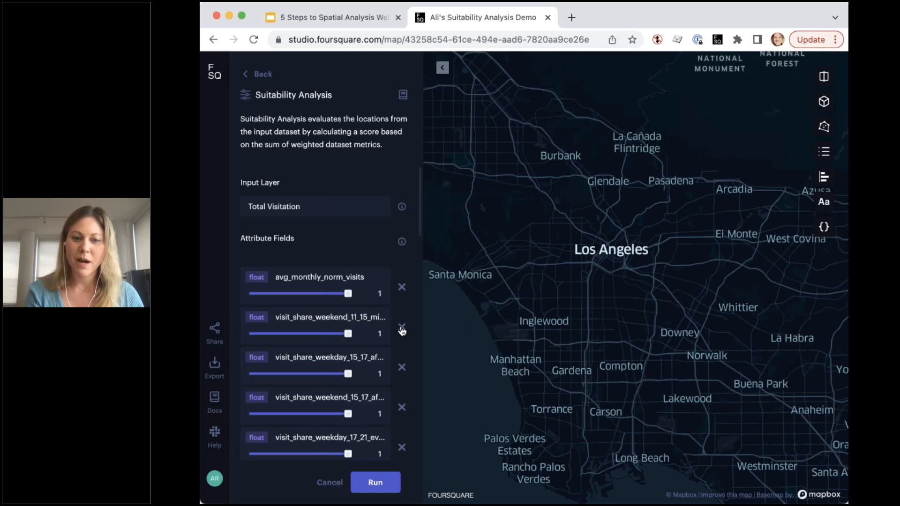
click(402, 326)
click(402, 326)
click(401, 326)
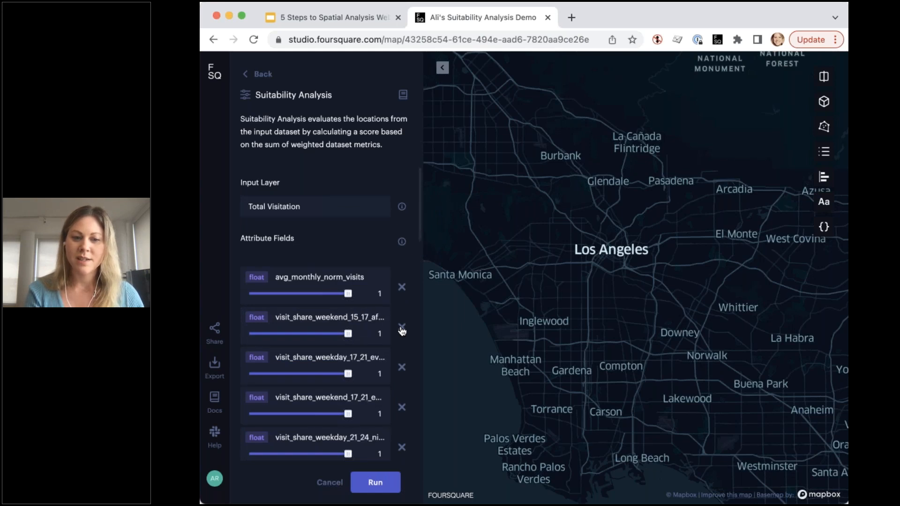
click(401, 367)
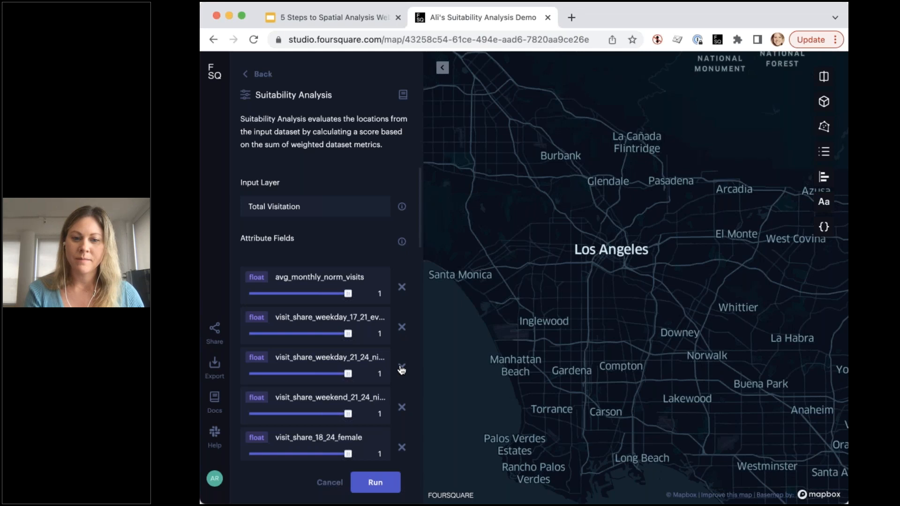
click(401, 367)
click(402, 368)
click(401, 368)
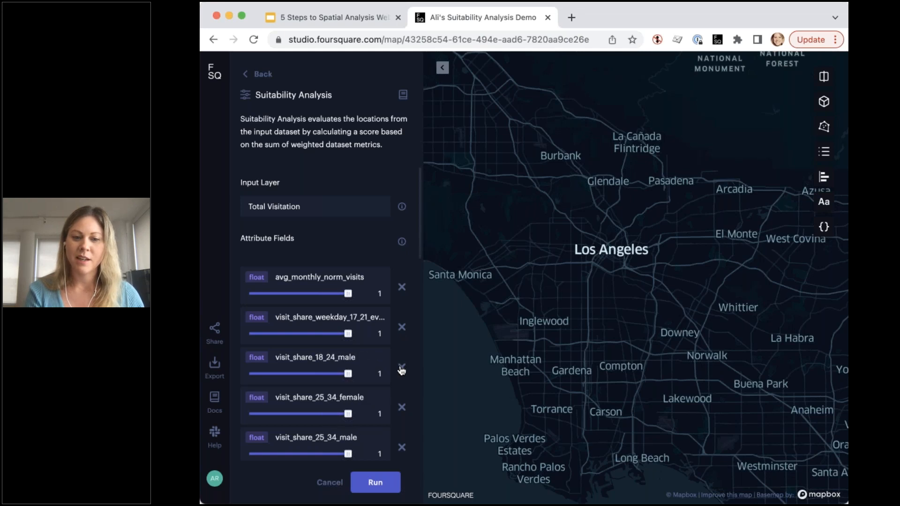
- Remove the 25-34 through 65-plus female visit share attributes and avg_sim from the score
scroll(402, 366, down, 2)
click(401, 360)
click(401, 360)
click(402, 360)
click(402, 360)
click(401, 360)
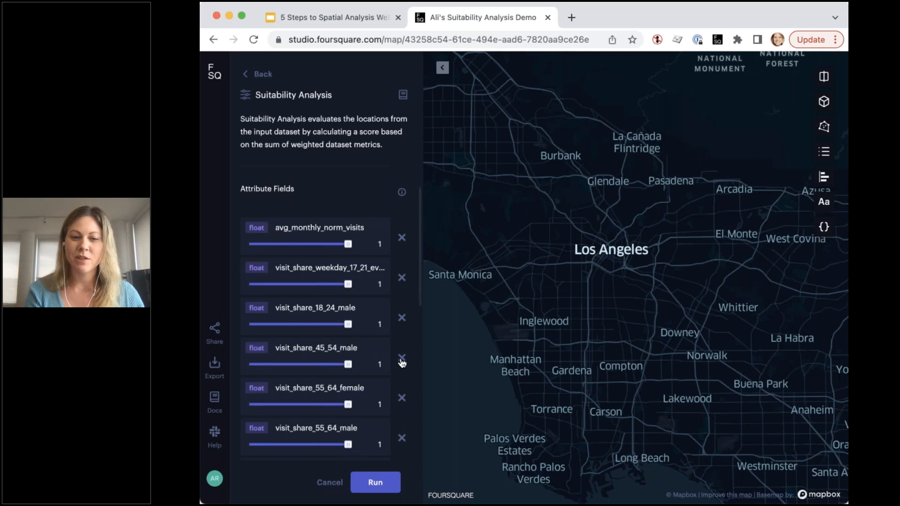
click(401, 359)
click(401, 360)
click(401, 360)
click(402, 360)
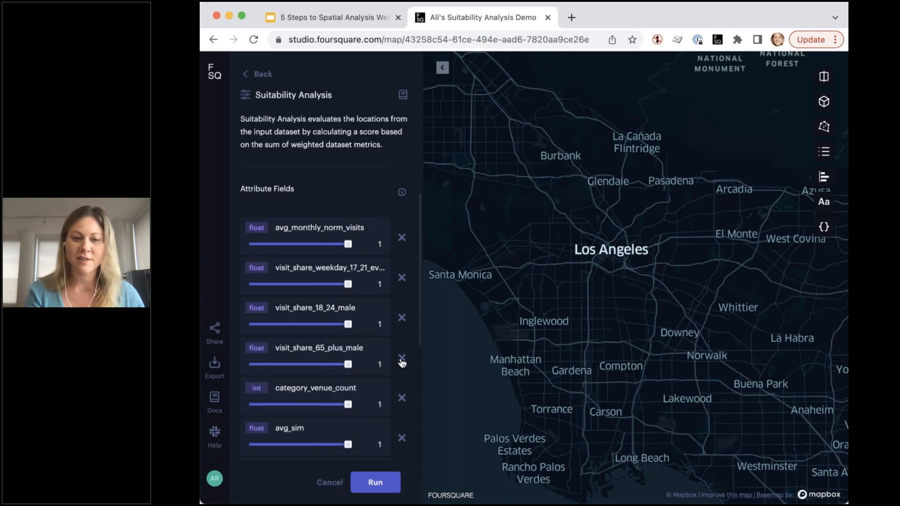
click(401, 360)
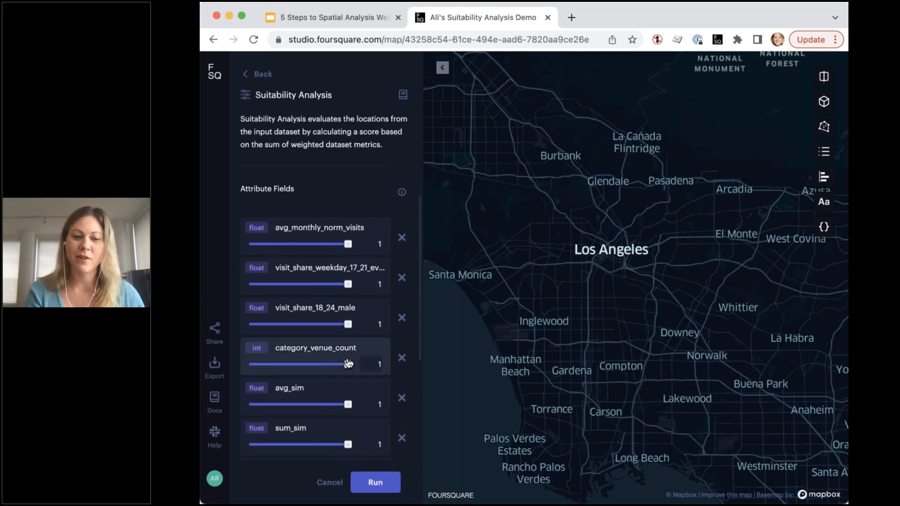
click(401, 398)
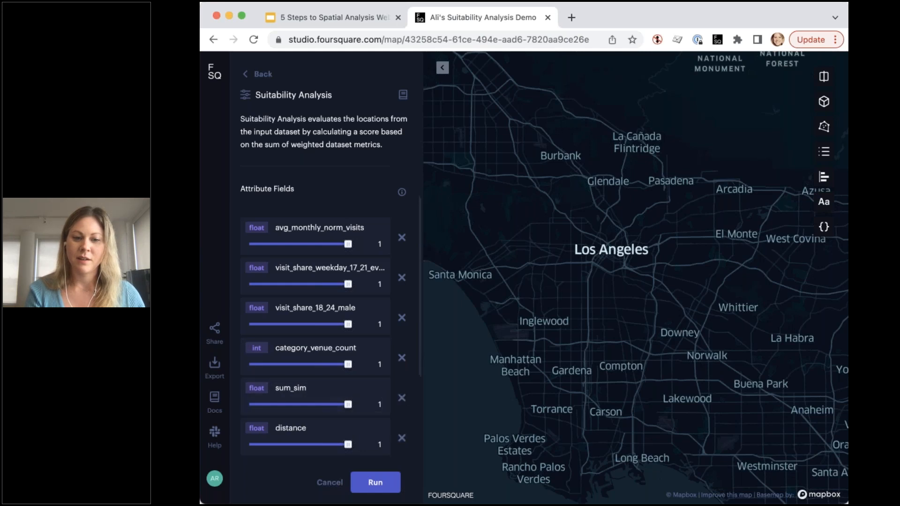
- In the advanced scoring settings, set the minimum weight to -1
scroll(290, 362, down, 3)
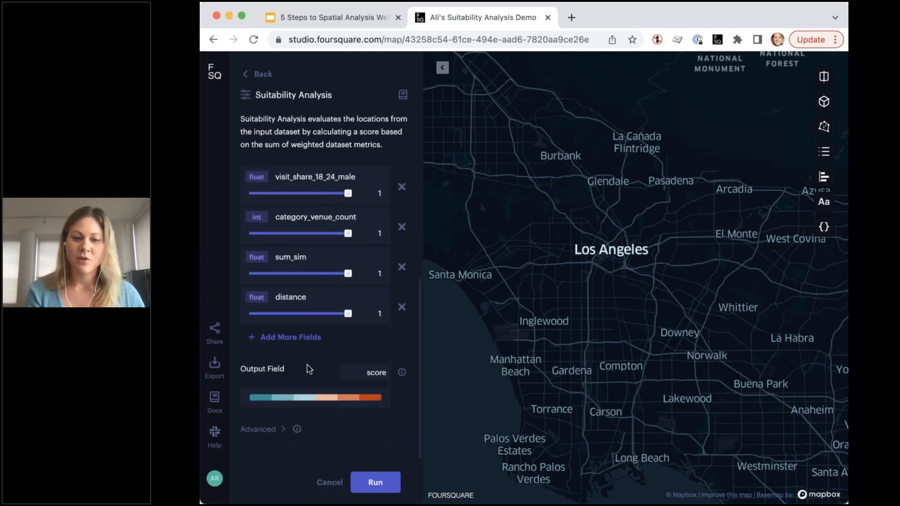
click(282, 429)
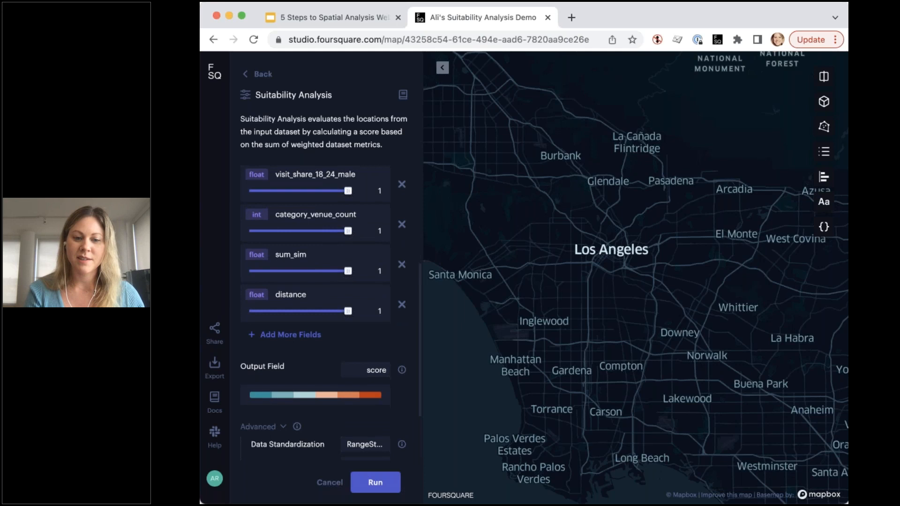
scroll(318, 328, down, 2)
click(371, 408)
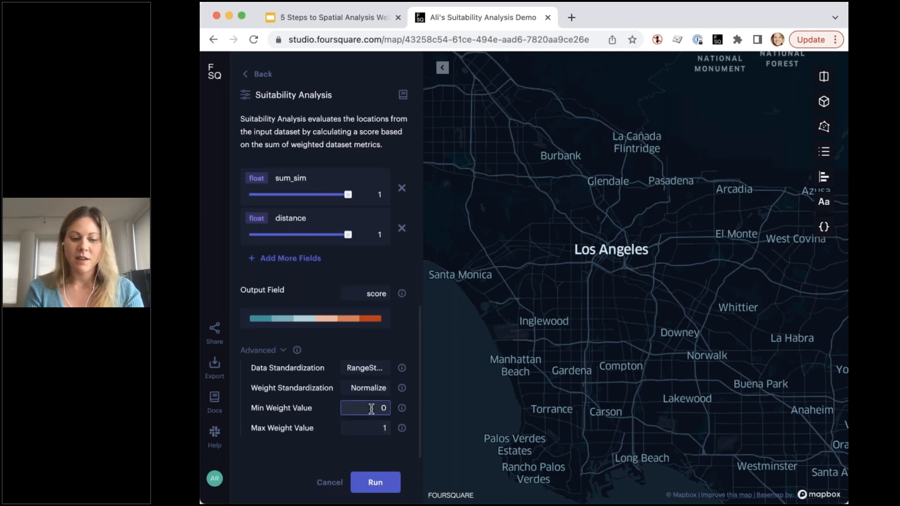
key(BackSpace)
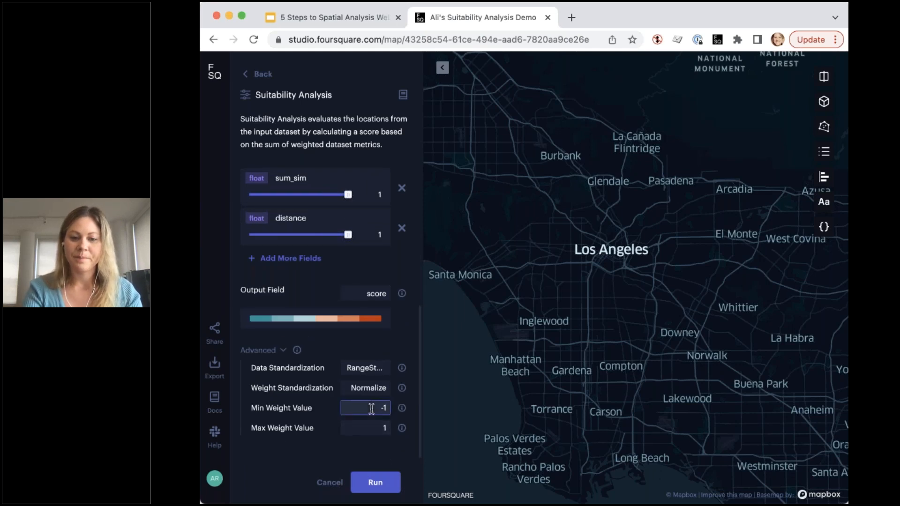
click(330, 431)
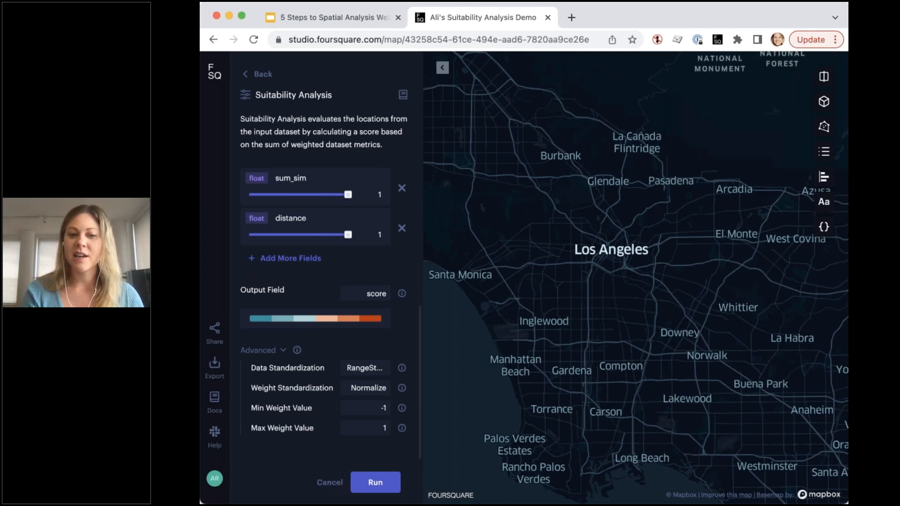
- Weight avg_monthly_norm_visits 0.2, weekday visit share 0.22, and visit_share_18_24_male .2
scroll(320, 317, up, 3)
scroll(320, 310, up, 2)
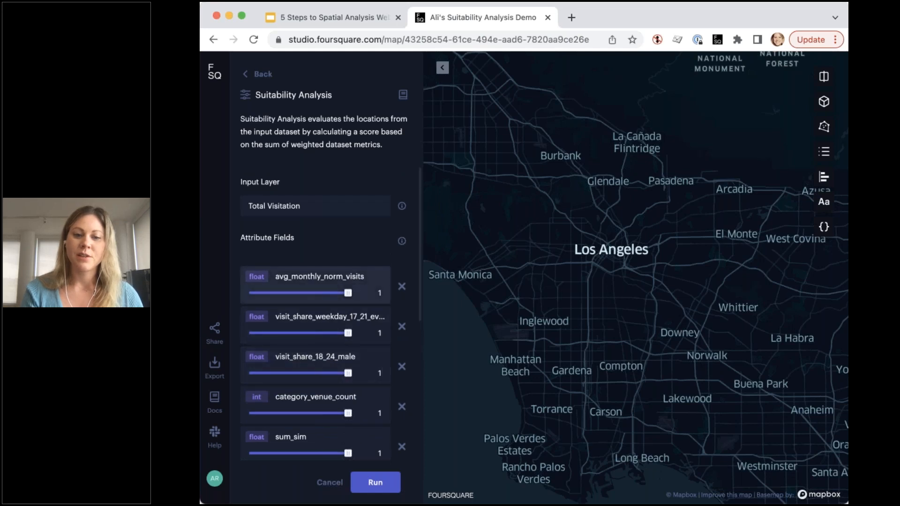
drag(322, 296, 309, 296)
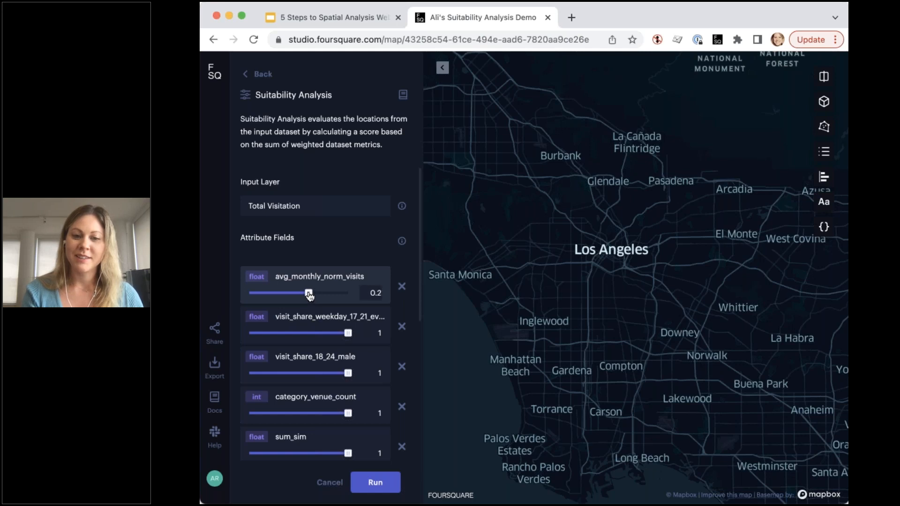
drag(348, 333, 310, 336)
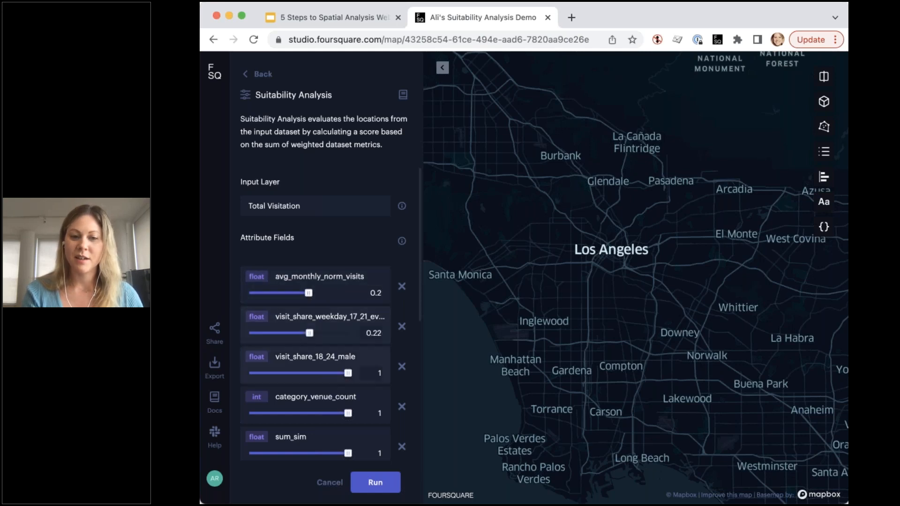
double_click(376, 372)
text(.2)
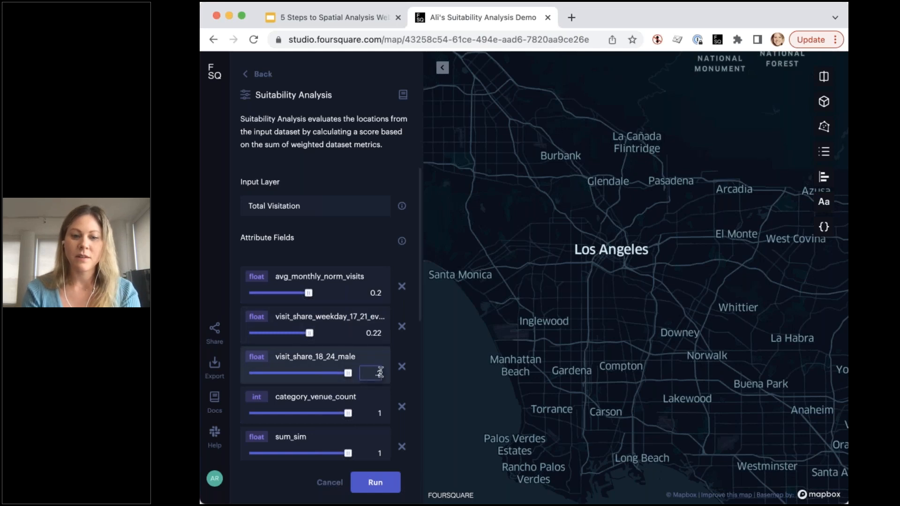
- Set the category_venue_count weight to -.2, correcting the mistyped -12
double_click(377, 411)
text(-12)
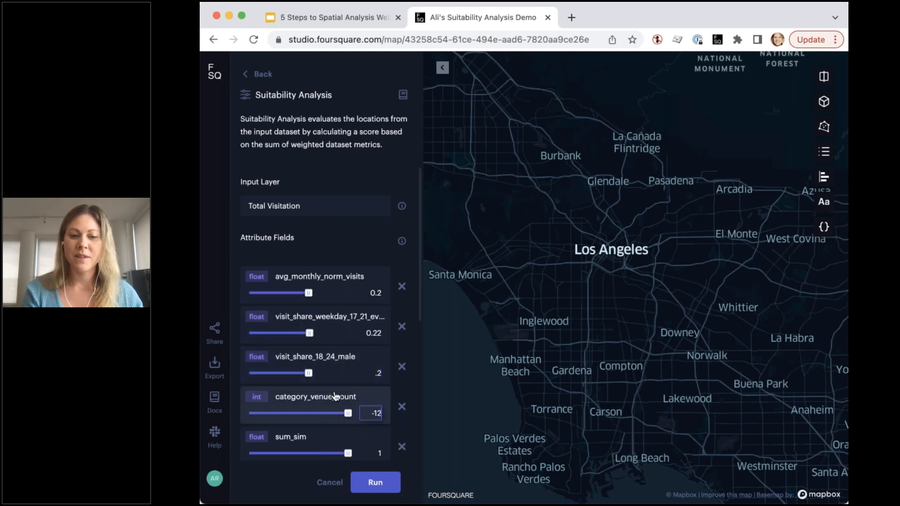
scroll(334, 397, down, 2)
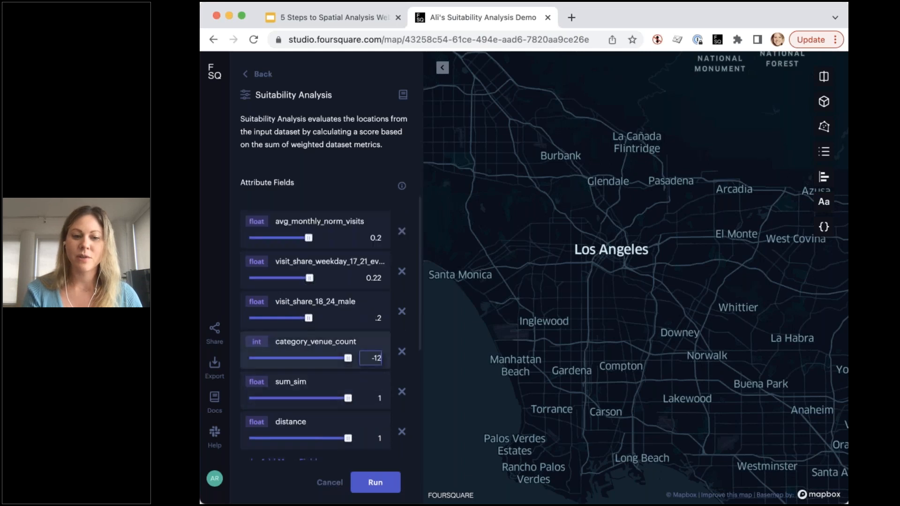
scroll(331, 311, down, 1)
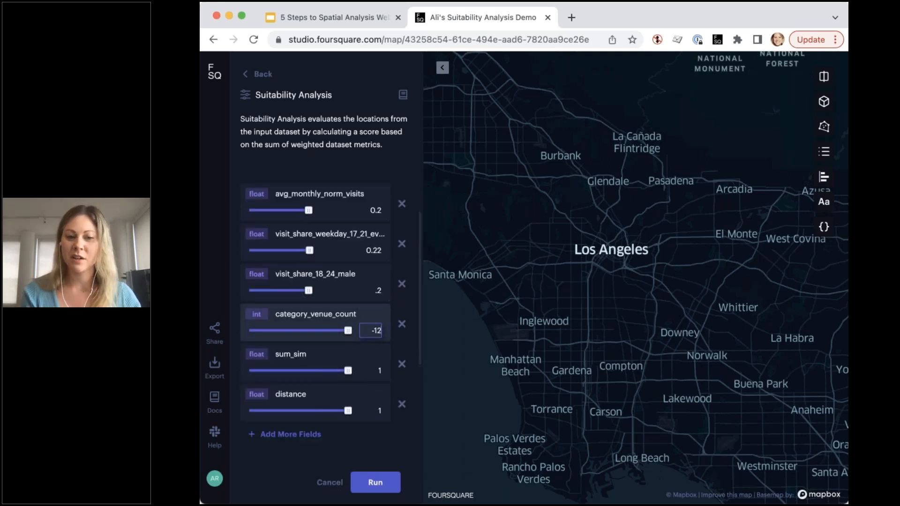
key(BackSpace)
key(BackSpace)
key(BackSpace)
text(-.2)
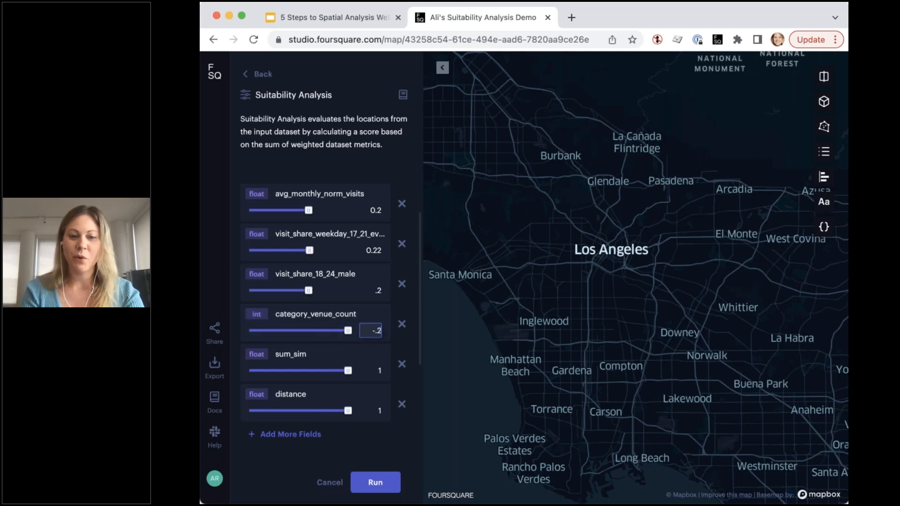
click(367, 321)
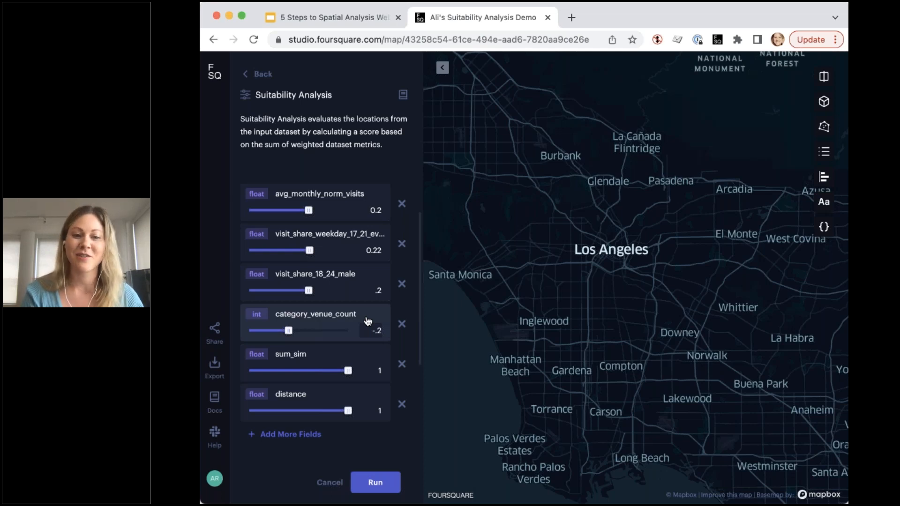
- Set the sum_sim weight to .2 and the distance weight to -1
scroll(367, 322, down, 1)
click(375, 328)
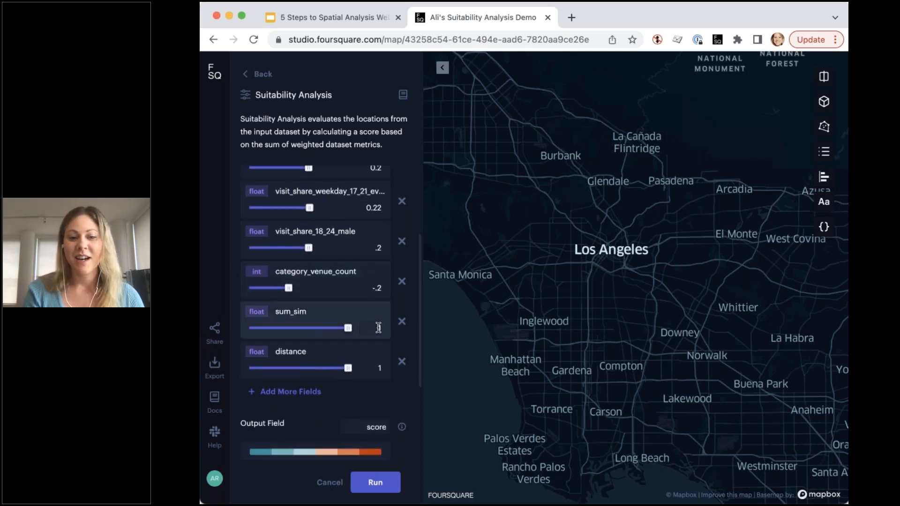
text(.2)
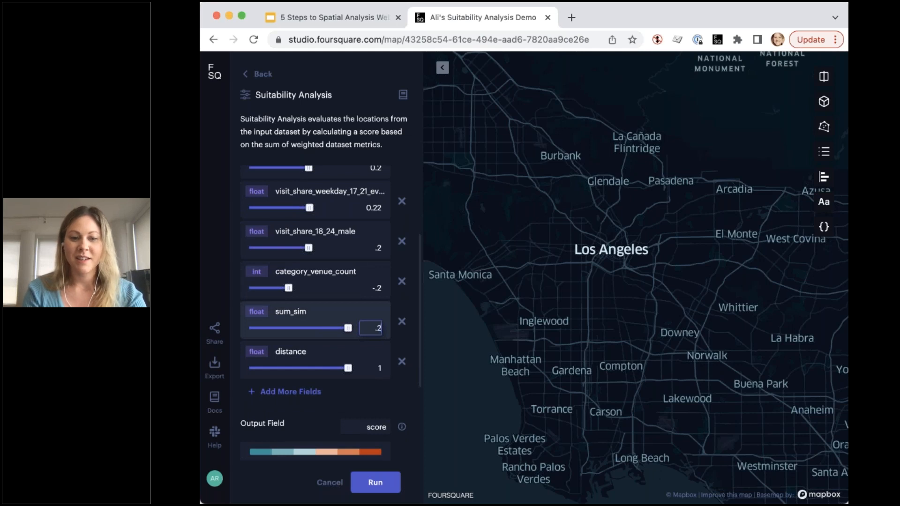
click(358, 312)
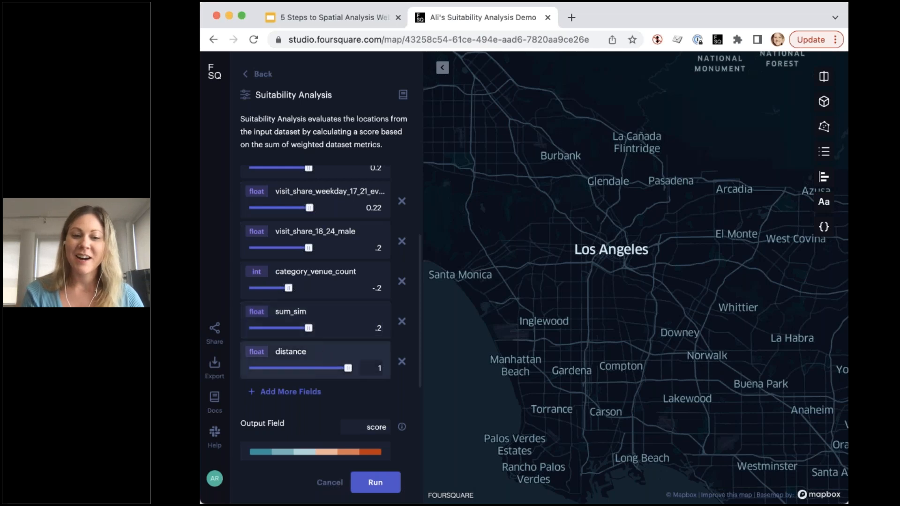
double_click(380, 369)
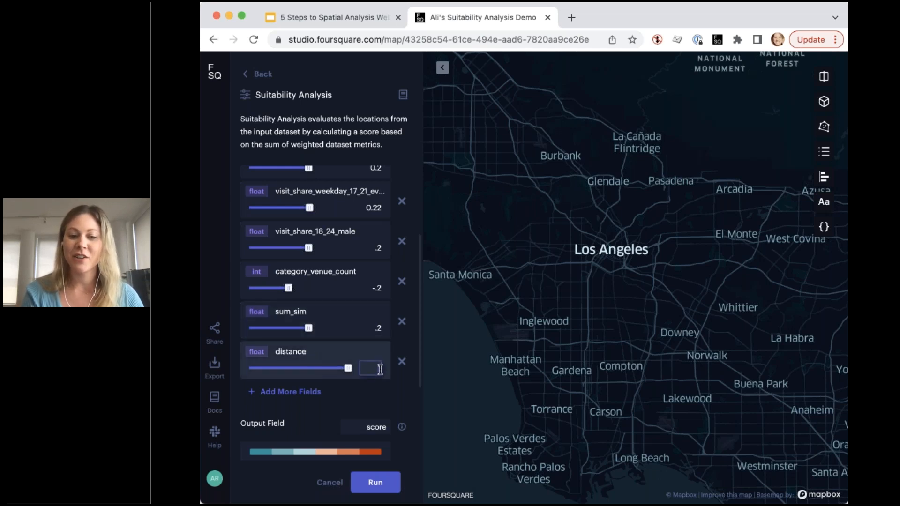
text(-1)
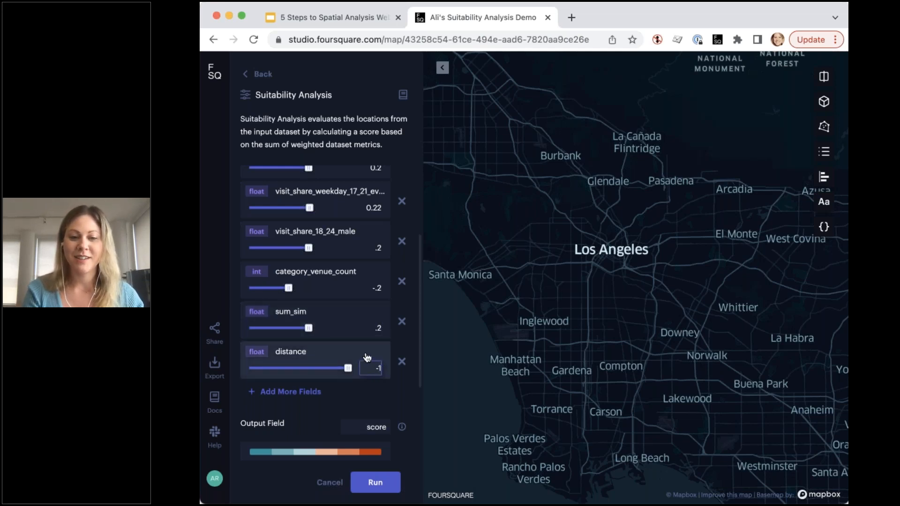
key(Return)
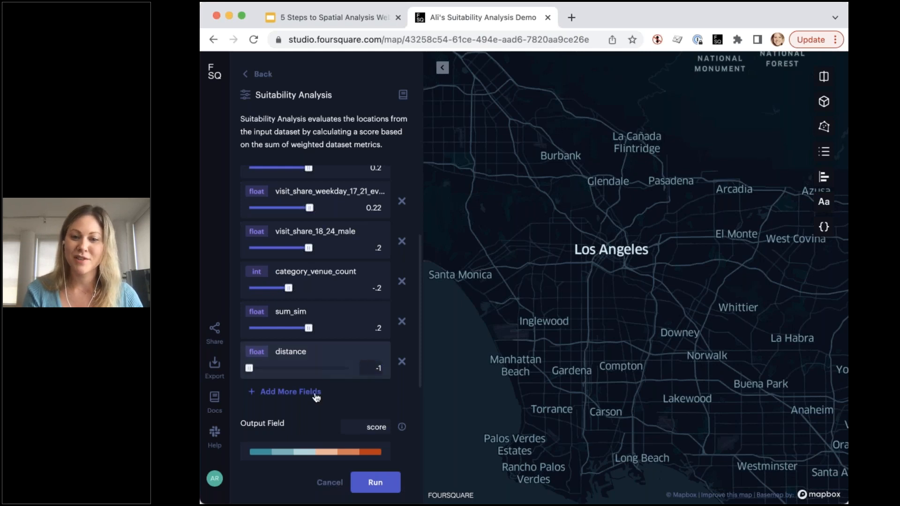
scroll(316, 397, down, 3)
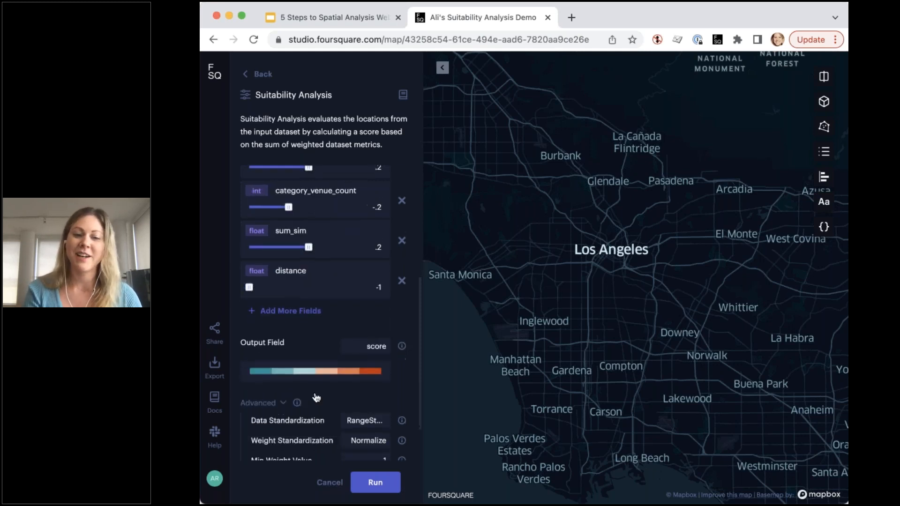
scroll(317, 398, down, 2)
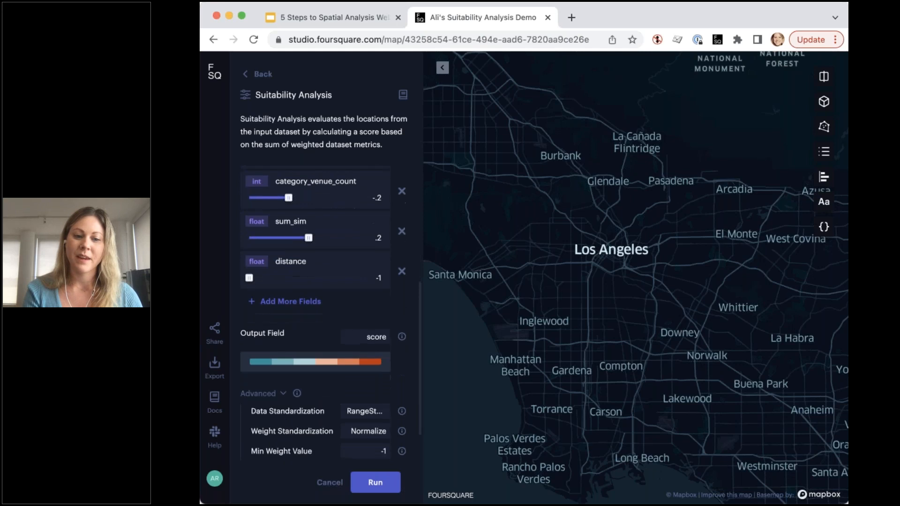
- Run the suitability analysis, then widen the browser window to view the results
click(373, 484)
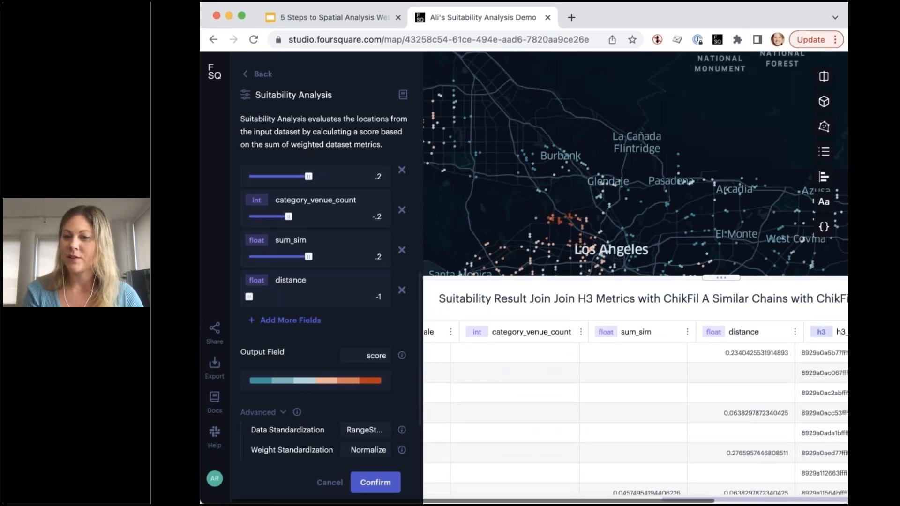
drag(846, 283, 860, 283)
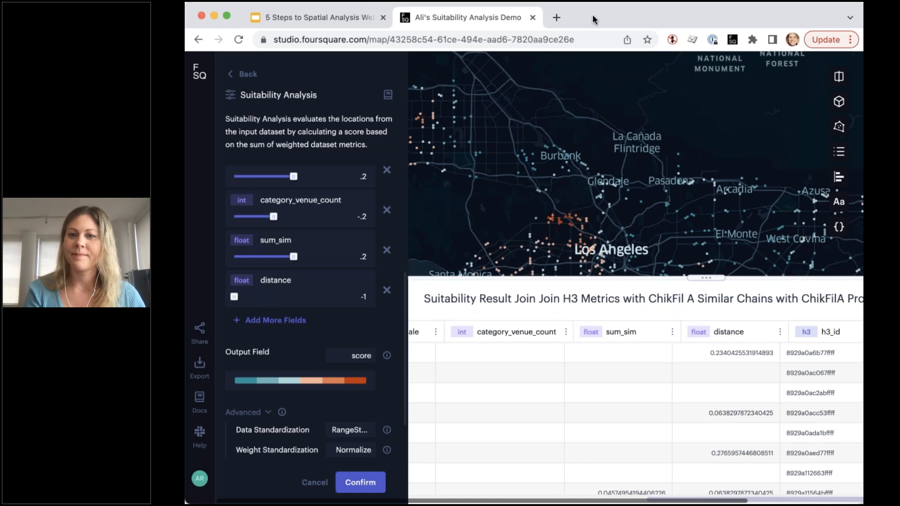
- Leave the analysis form and make the Suitability Result layer visible, keeping Total Visitation hidden
click(231, 75)
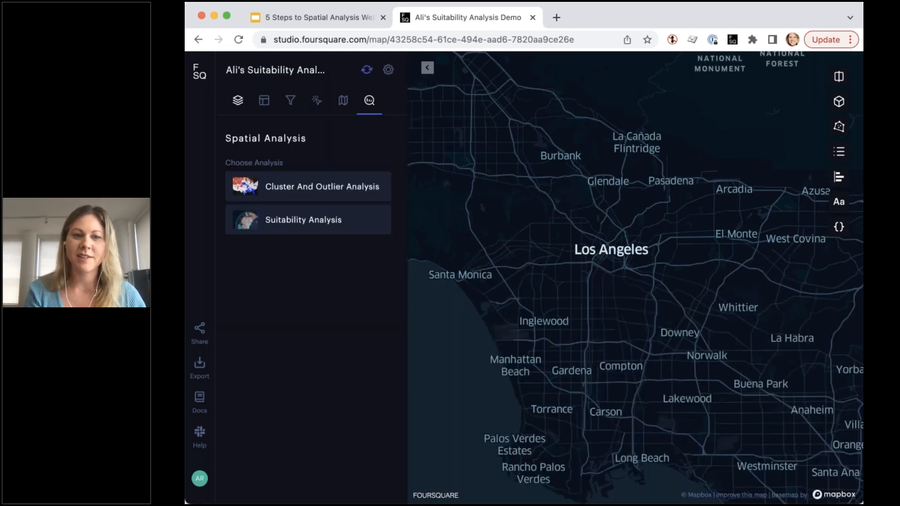
click(238, 101)
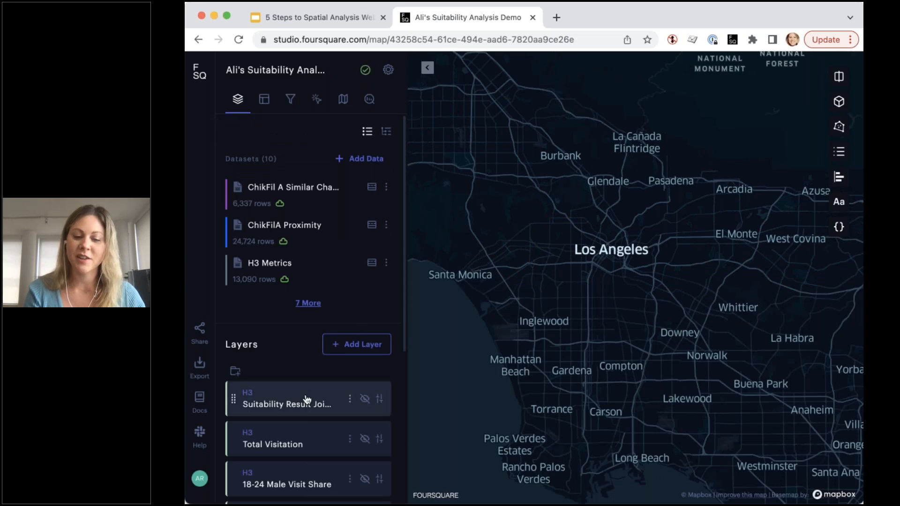
scroll(253, 398, down, 2)
click(365, 345)
click(365, 345)
click(365, 305)
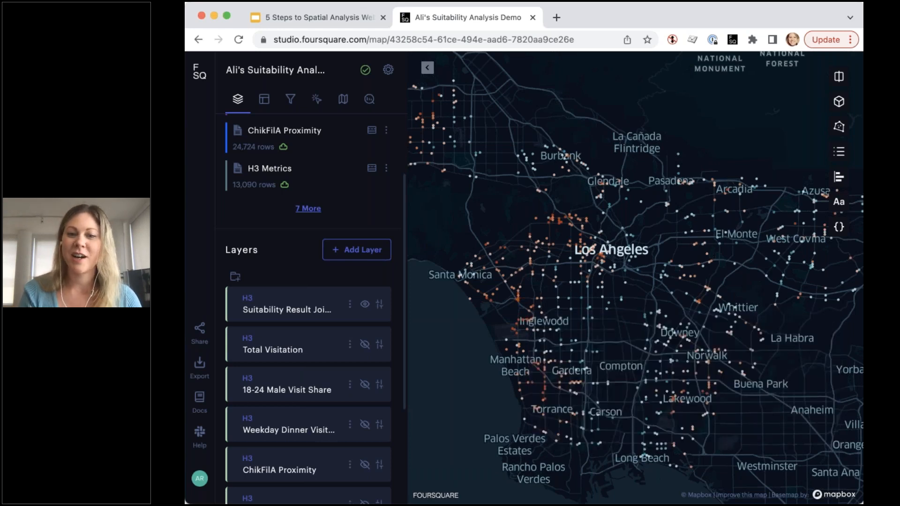
mouse_move(520, 302)
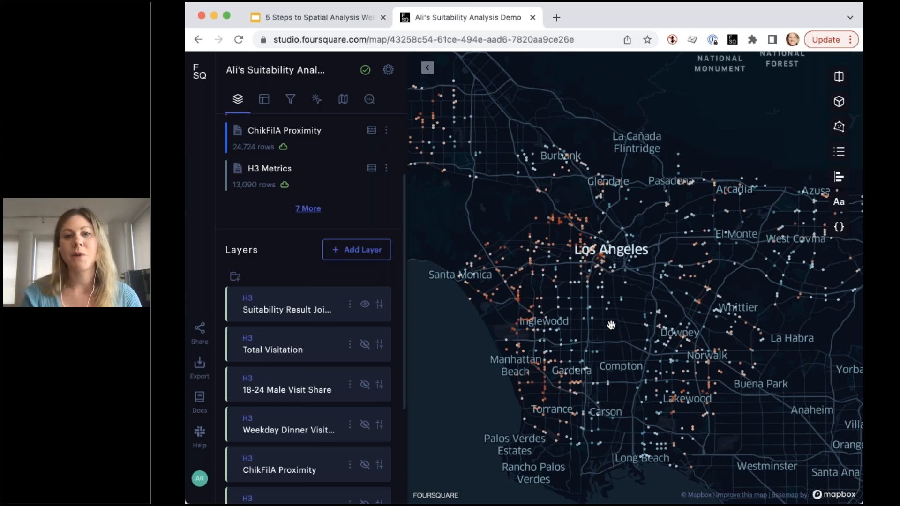
- Present the webinar deck as a slideshow, advancing past Step 04 to the data visualization slide
click(340, 24)
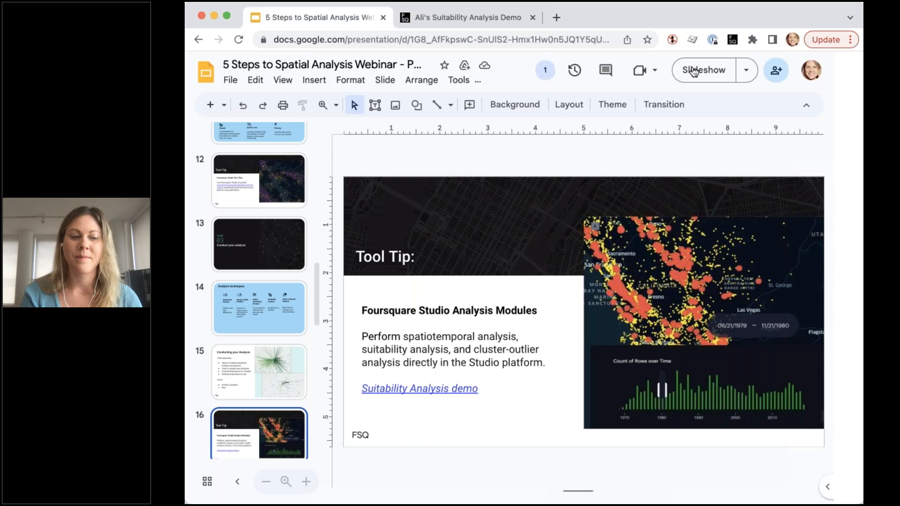
click(693, 71)
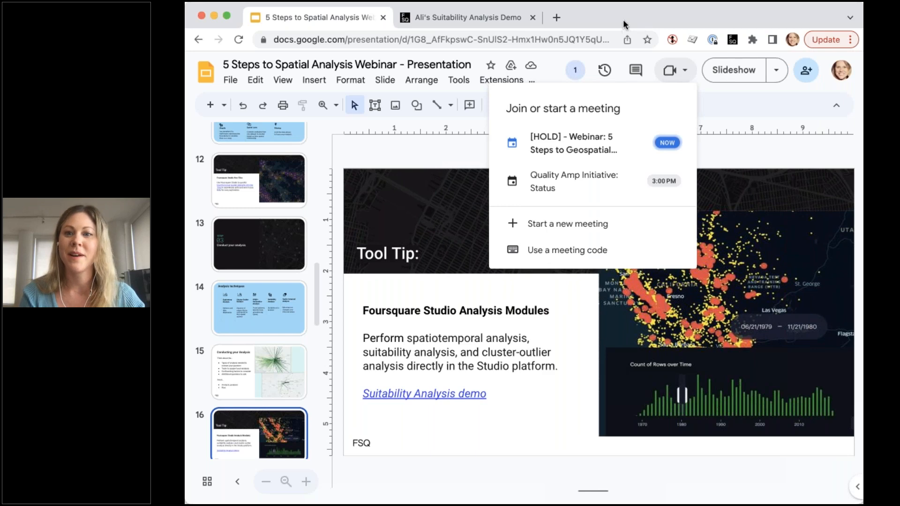
click(738, 104)
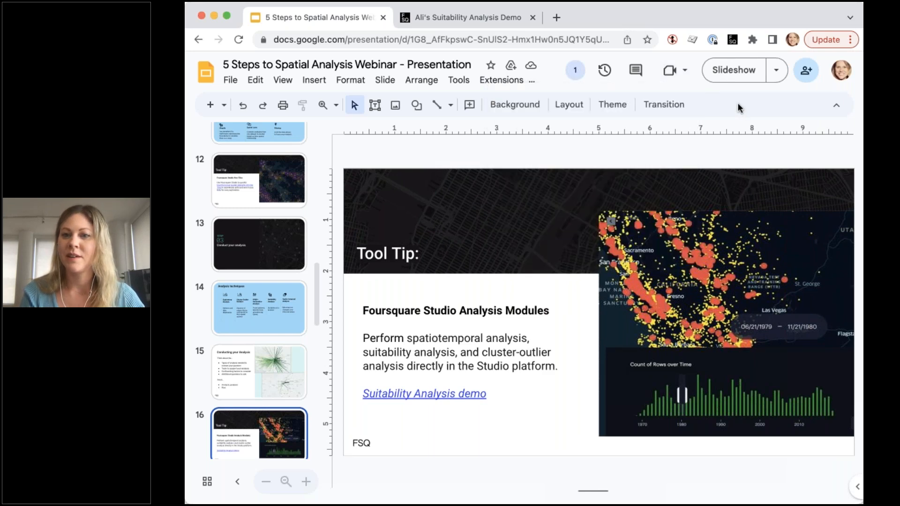
click(724, 73)
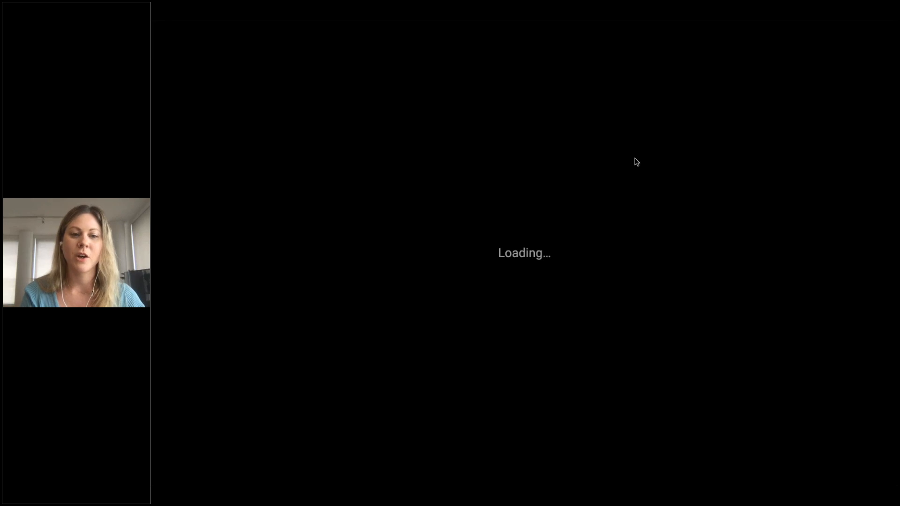
key(Right)
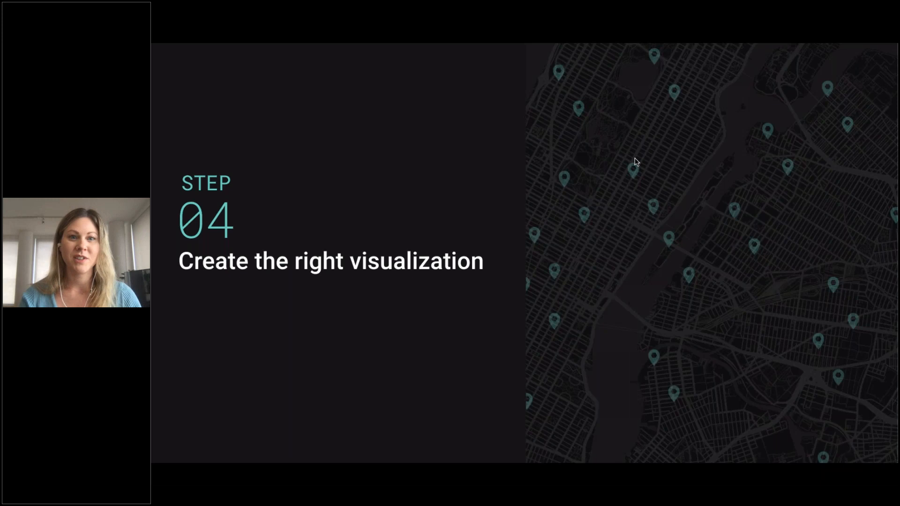
key(Right)
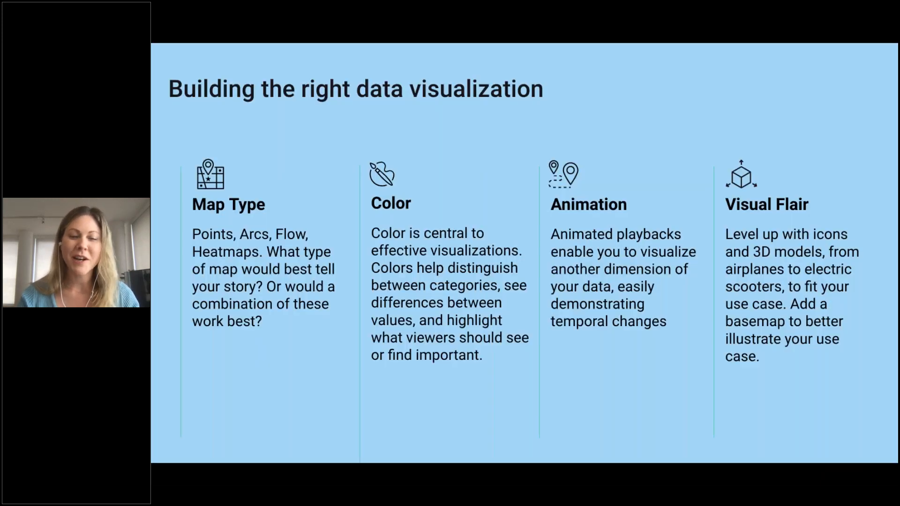